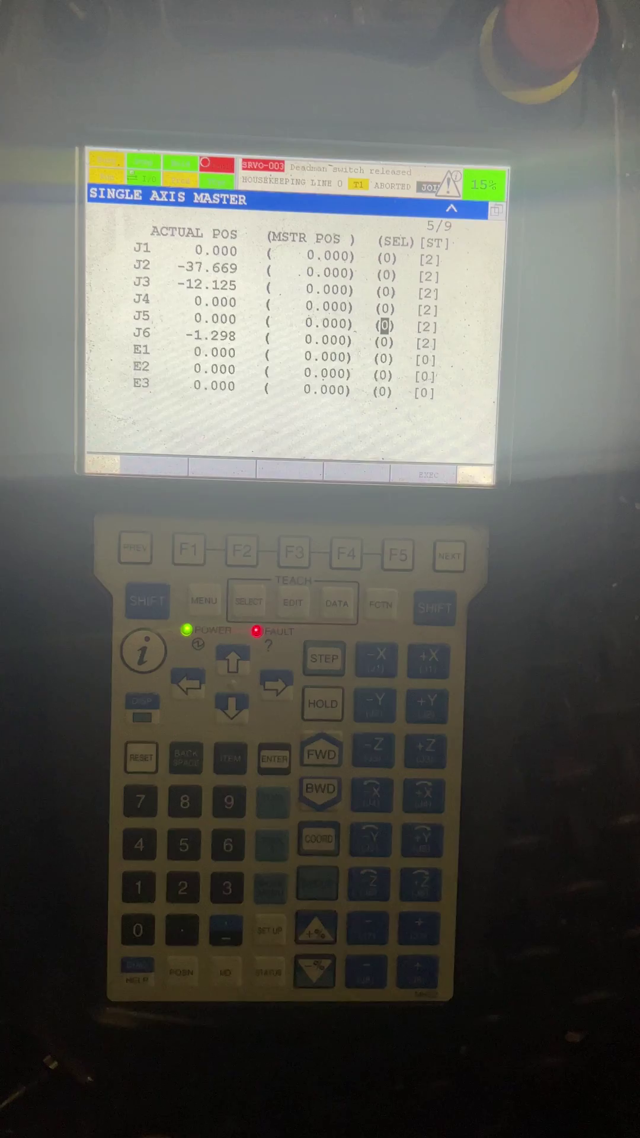
Step: Confirm calibrating the robot from the master and calibration menu
key("Escape")
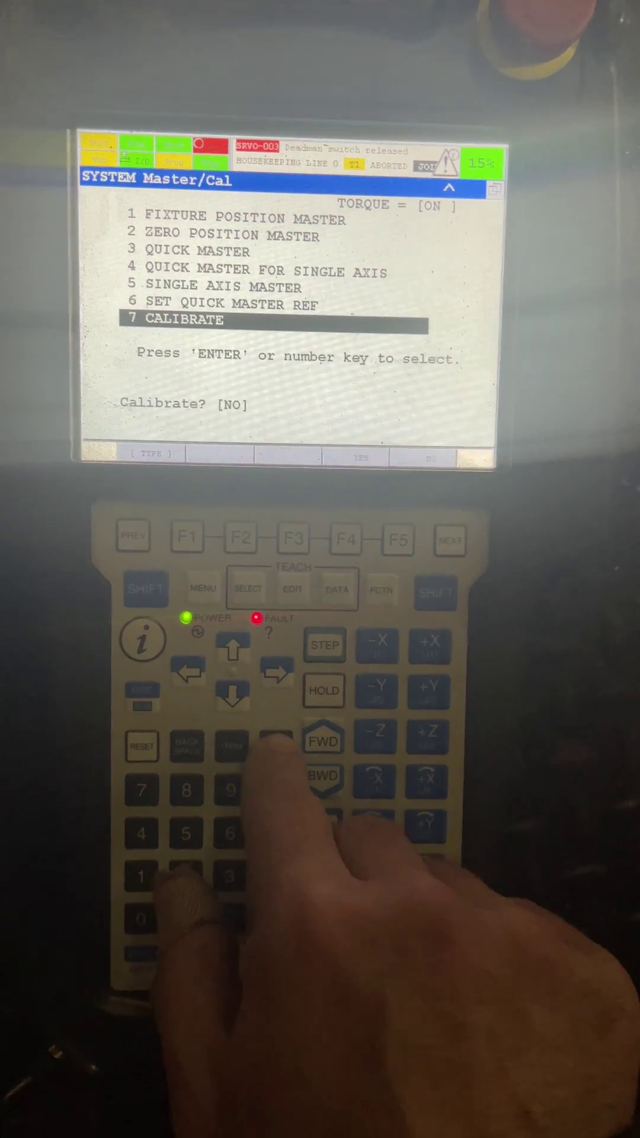
key("F4")
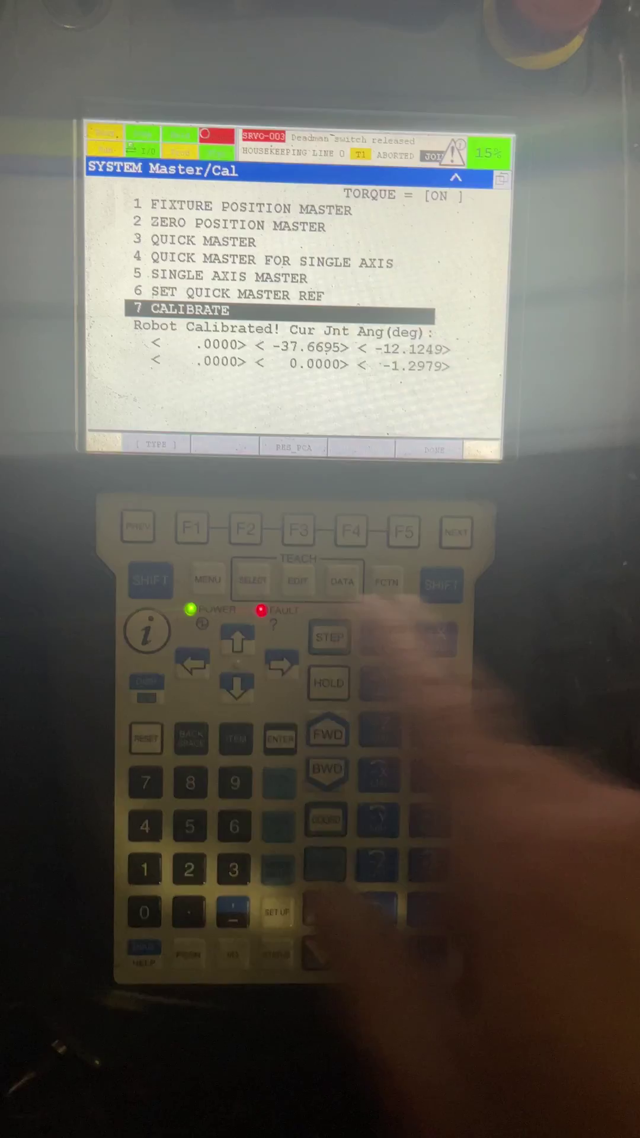
key("Menu")
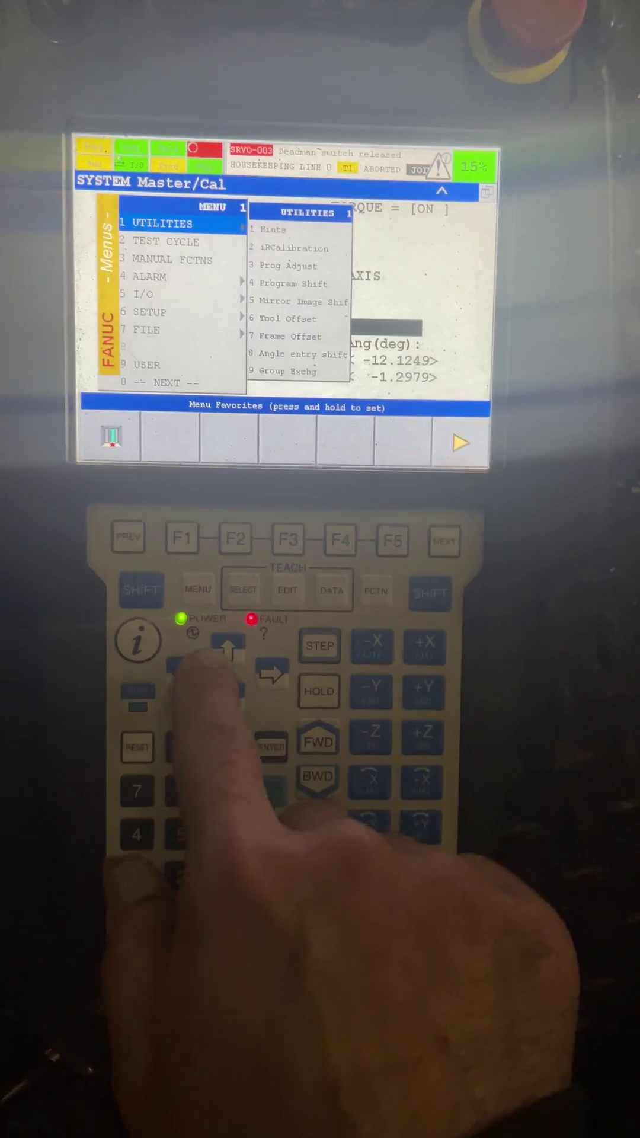
key("Down")
Step: Switch to the System Variables screen and bring up the $DMR_GRP[1] group list
key("Escape")
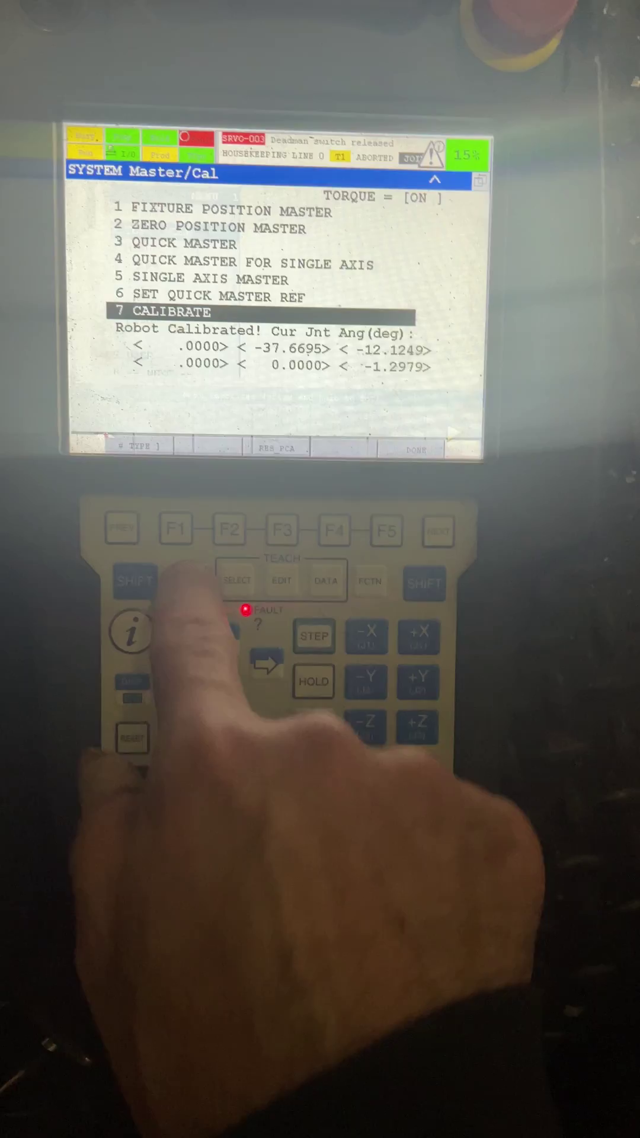
key("F1")
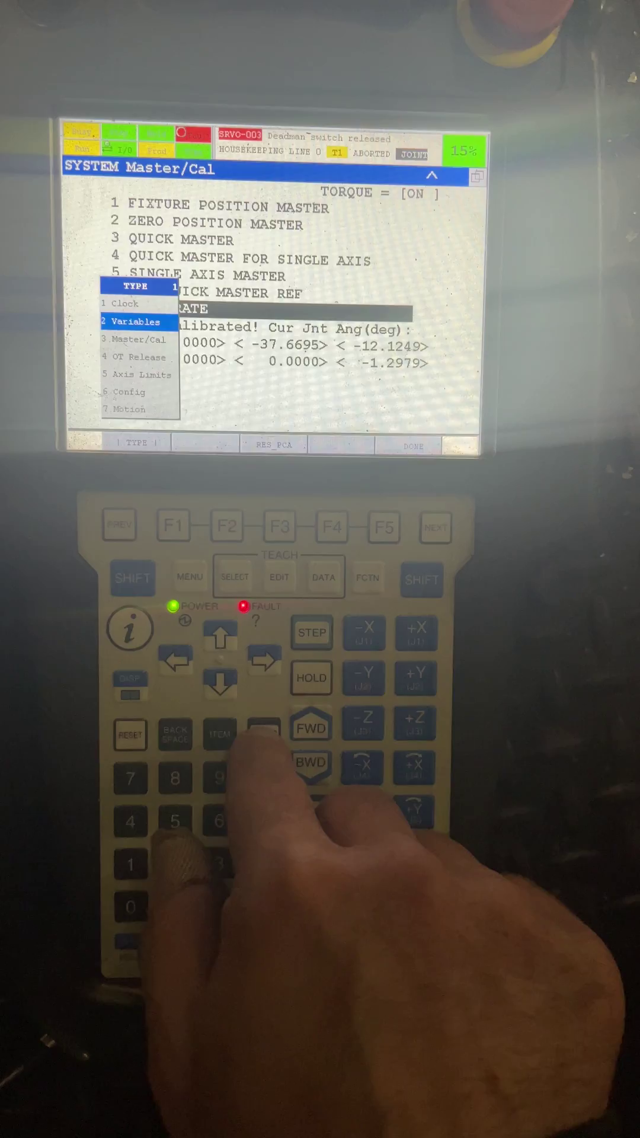
key("Return")
key("Prior")
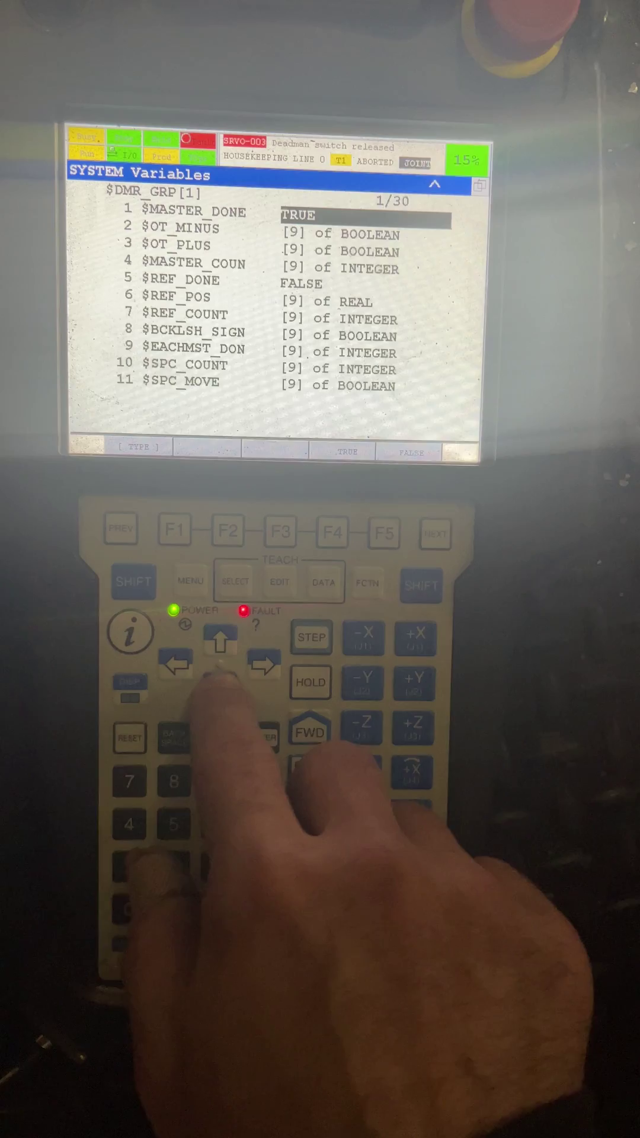
Step: Check $REF_COUNT, then open $MASTER_COUN to read the axis 5 count -330194
key("Down")
key("Down")
key("Down")
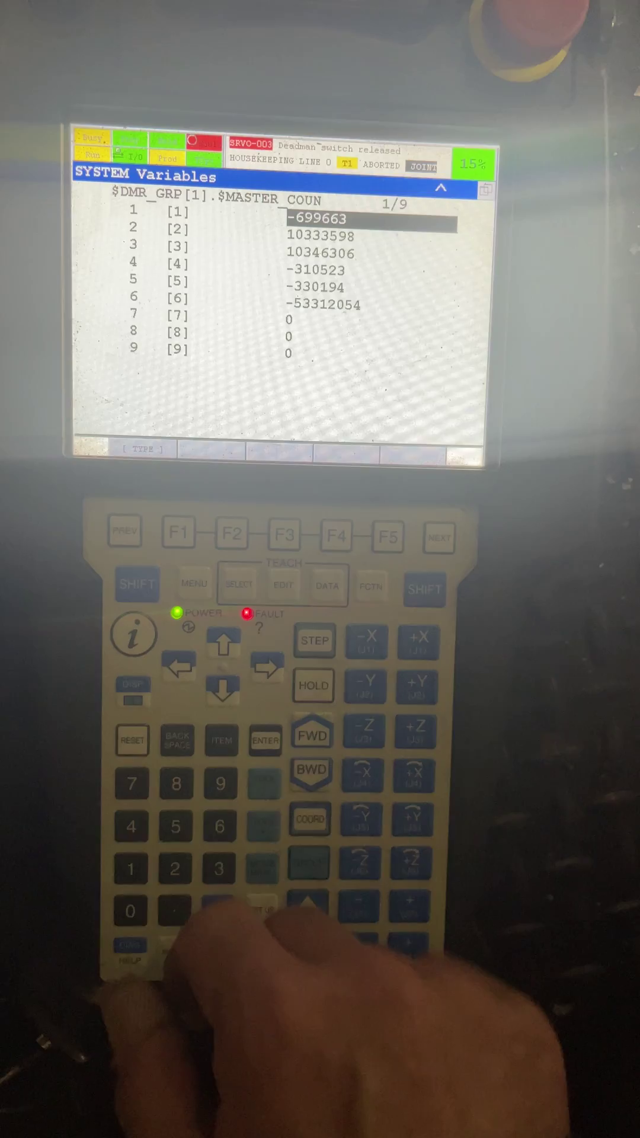
key("Escape")
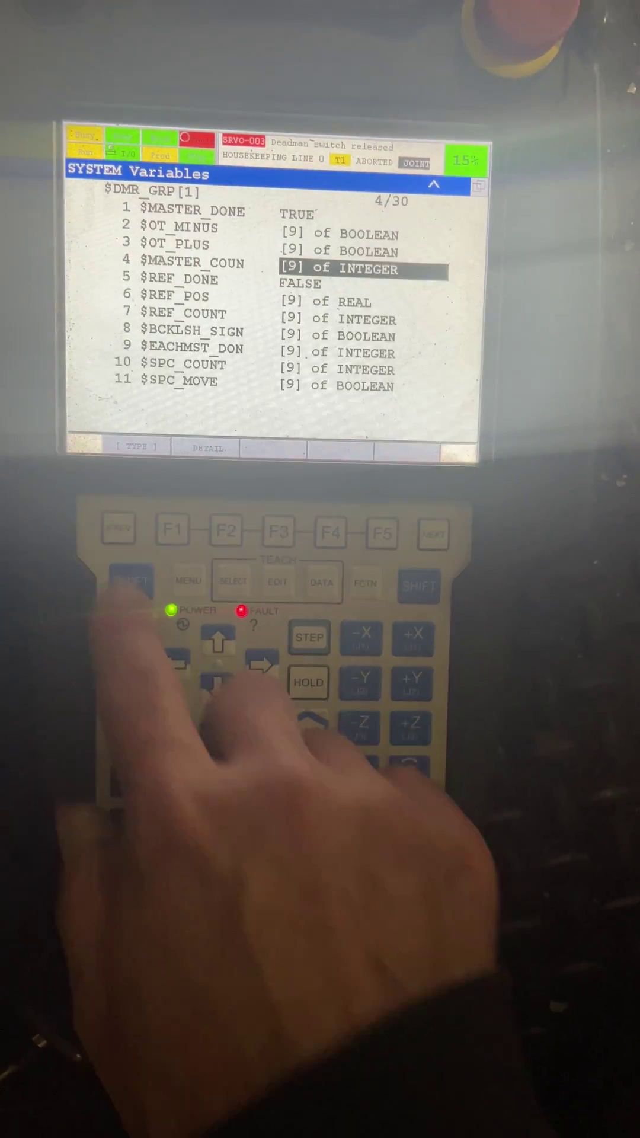
key("Down")
key("Down")
key("Up")
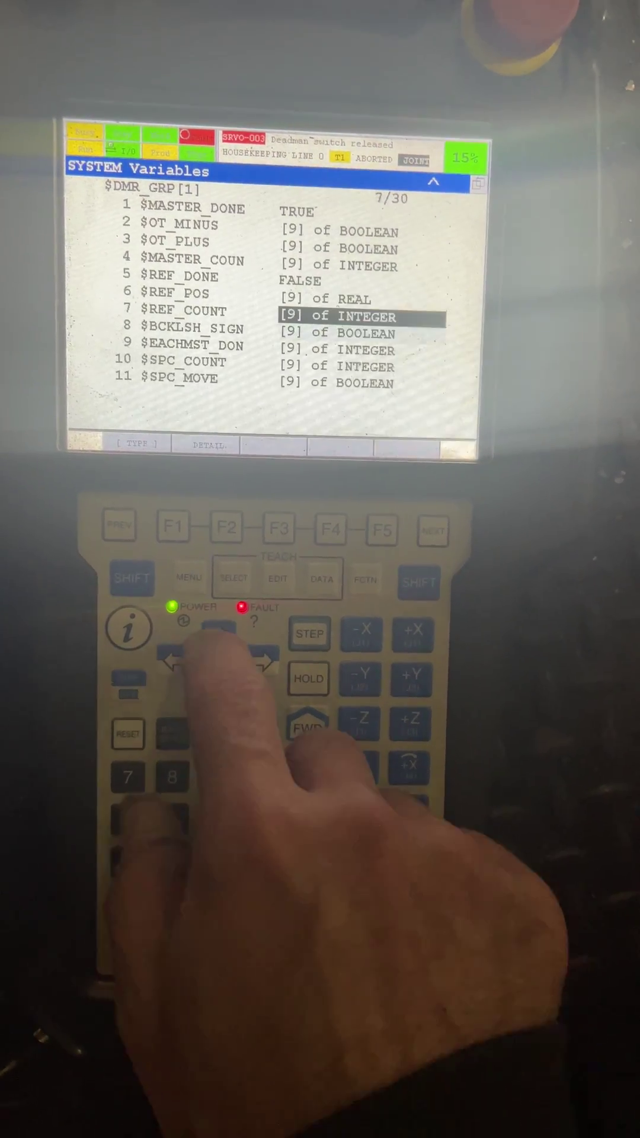
key("Return")
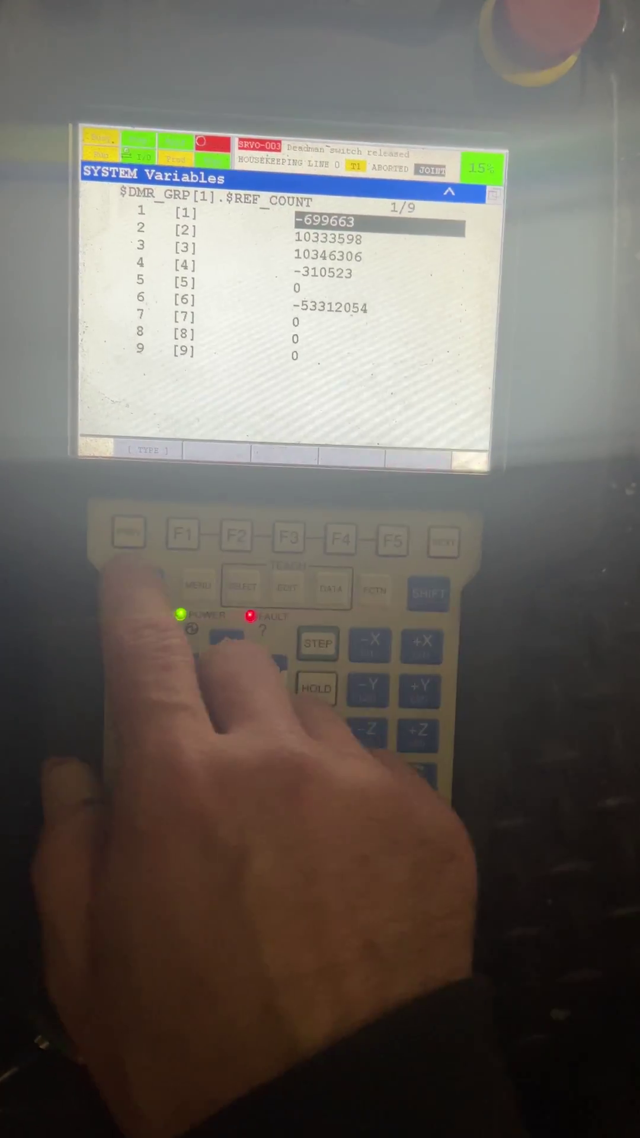
key("Escape")
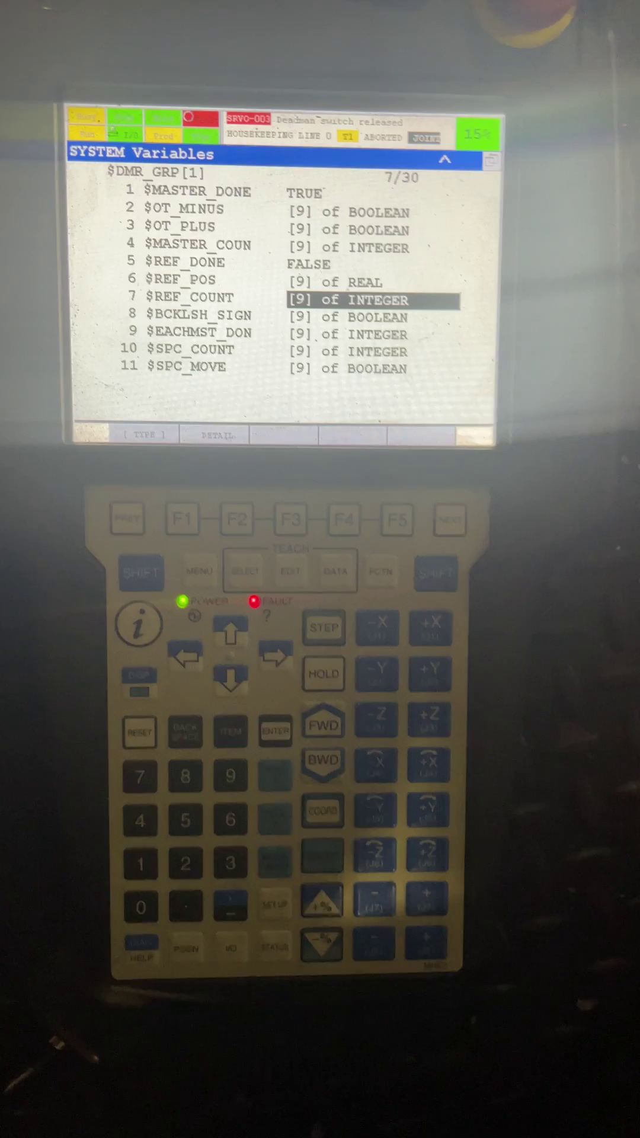
key("Up")
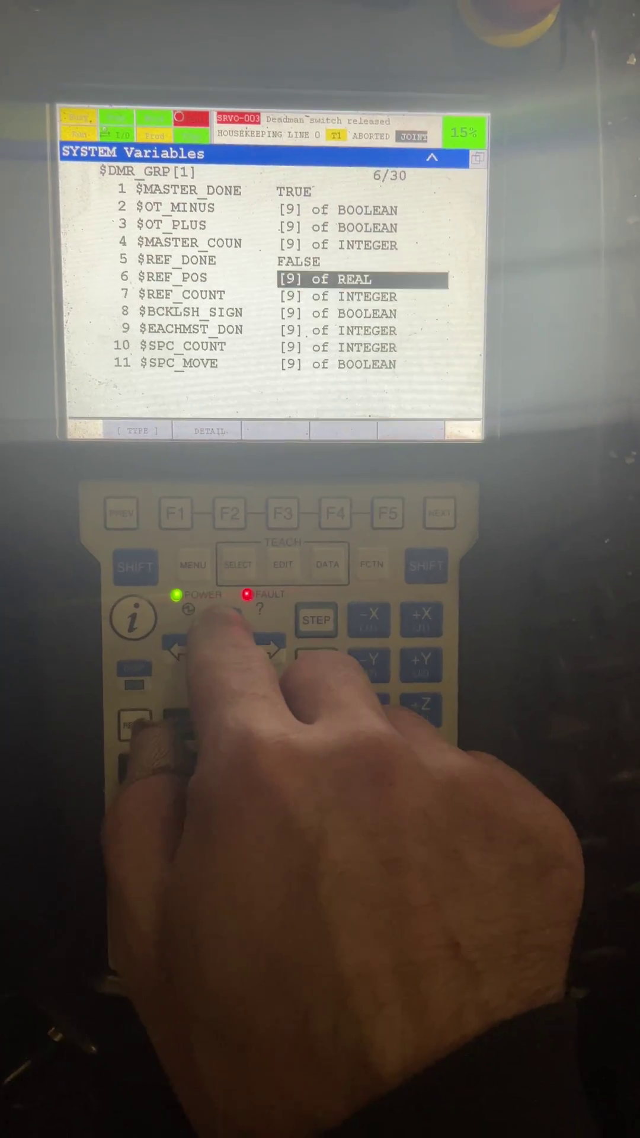
key("Up")
key("Up")
key("Return")
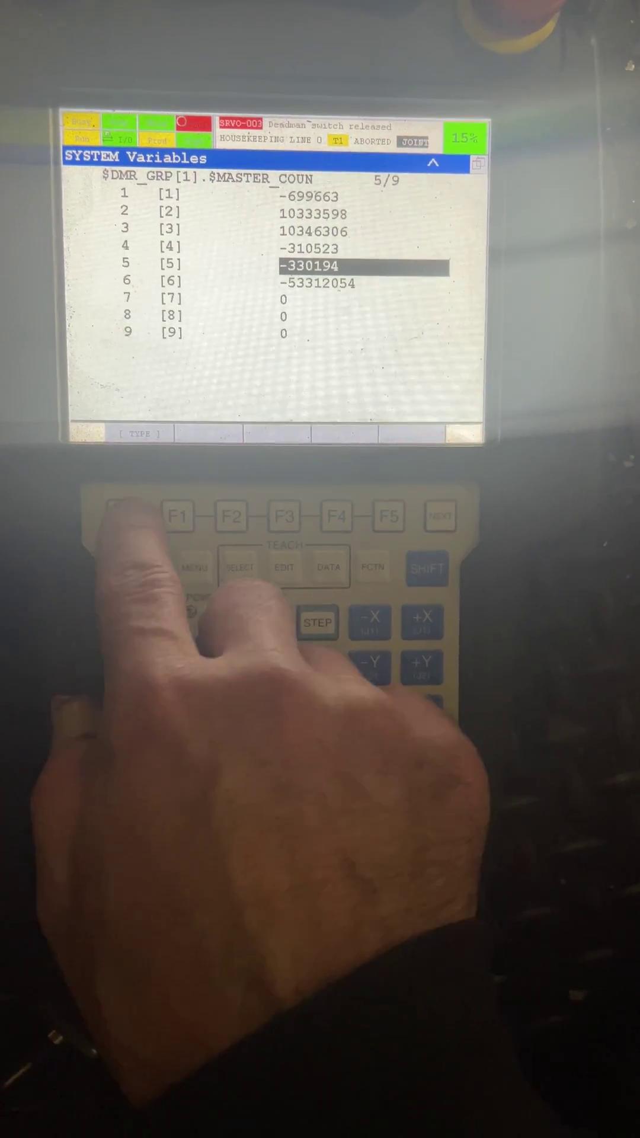
Step: Enter -330194 as the axis 5 value in the $REF_COUNT array
key("Escape")
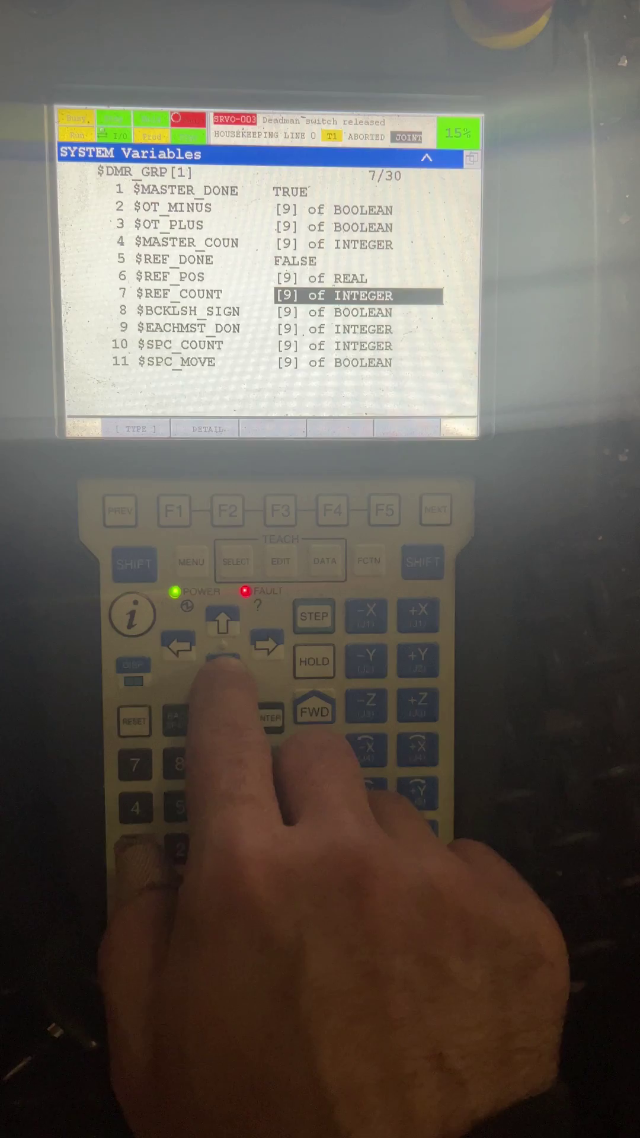
key("Return")
key("Down")
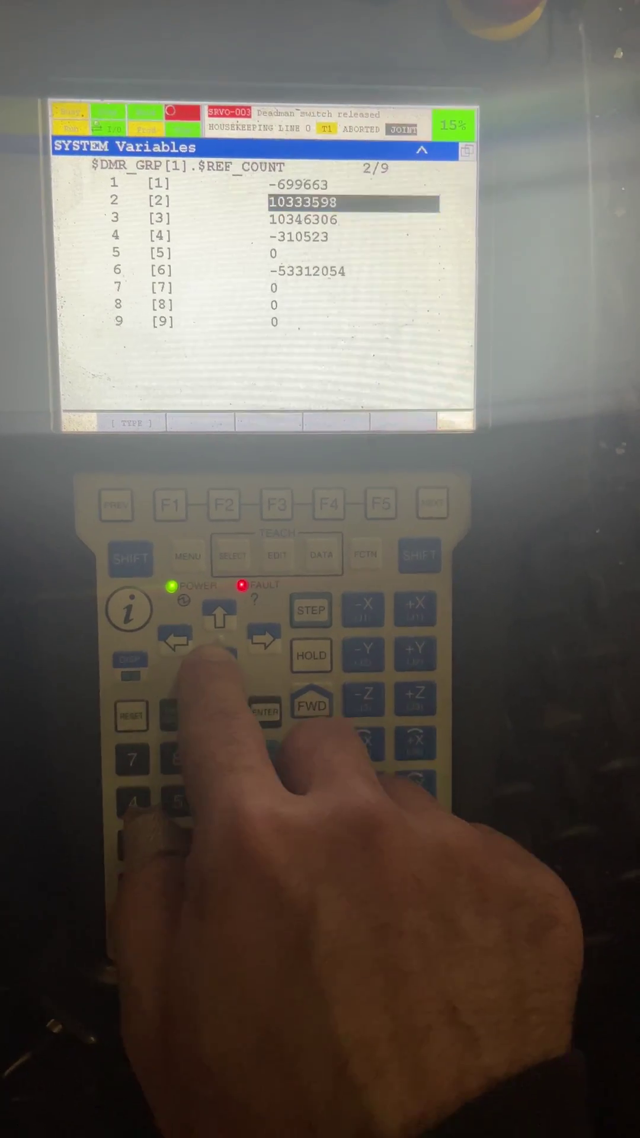
key("Down")
type("-")
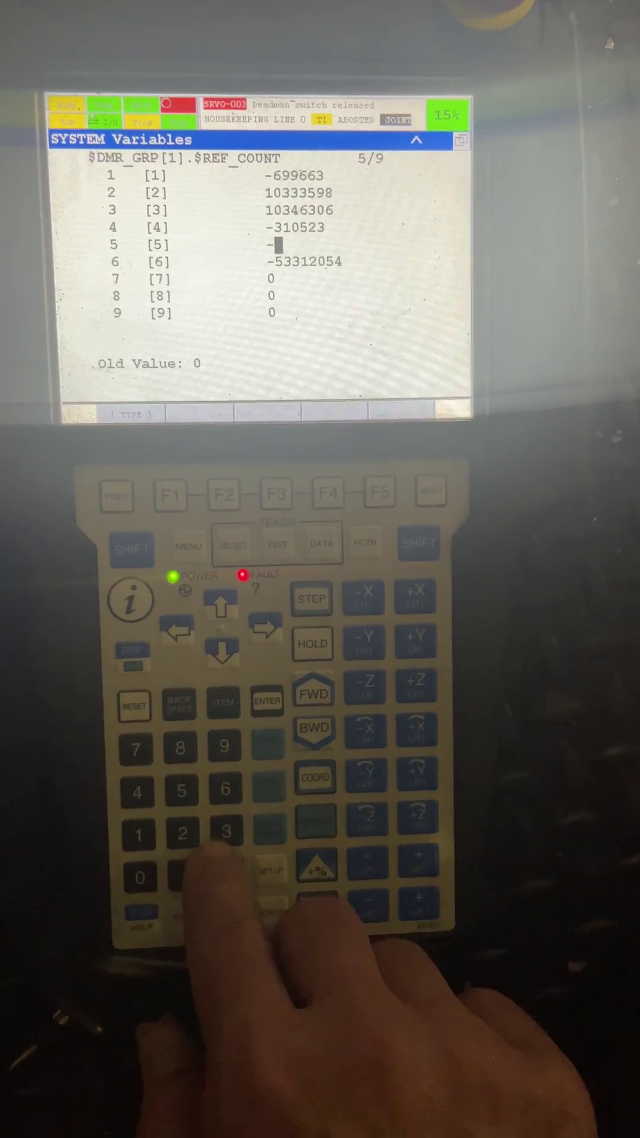
type("3301")
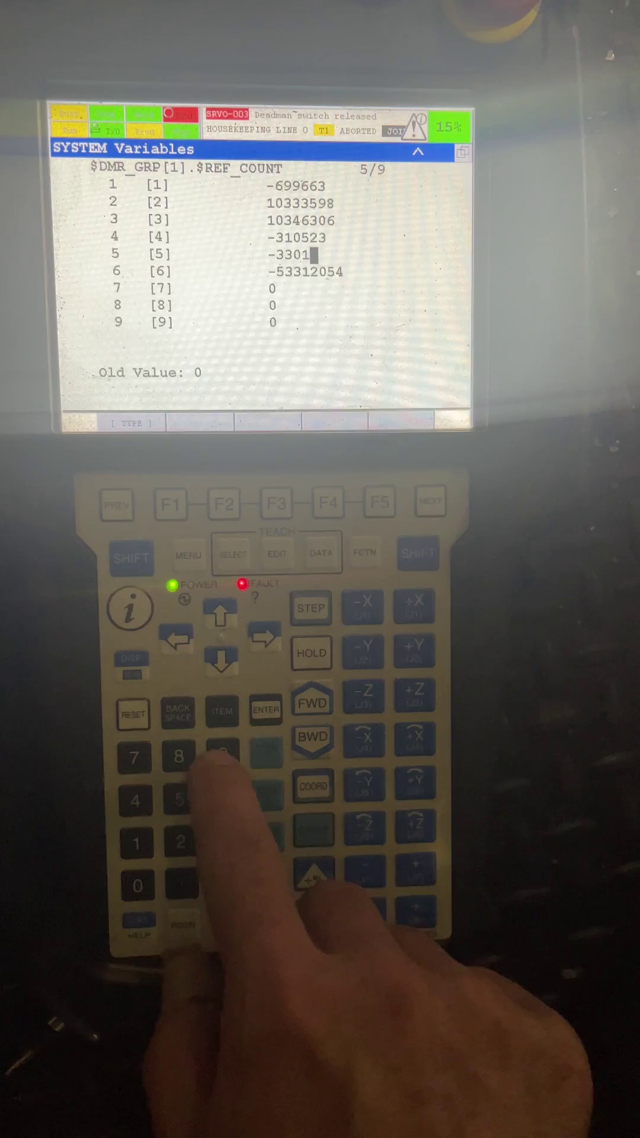
type("94")
key("Return")
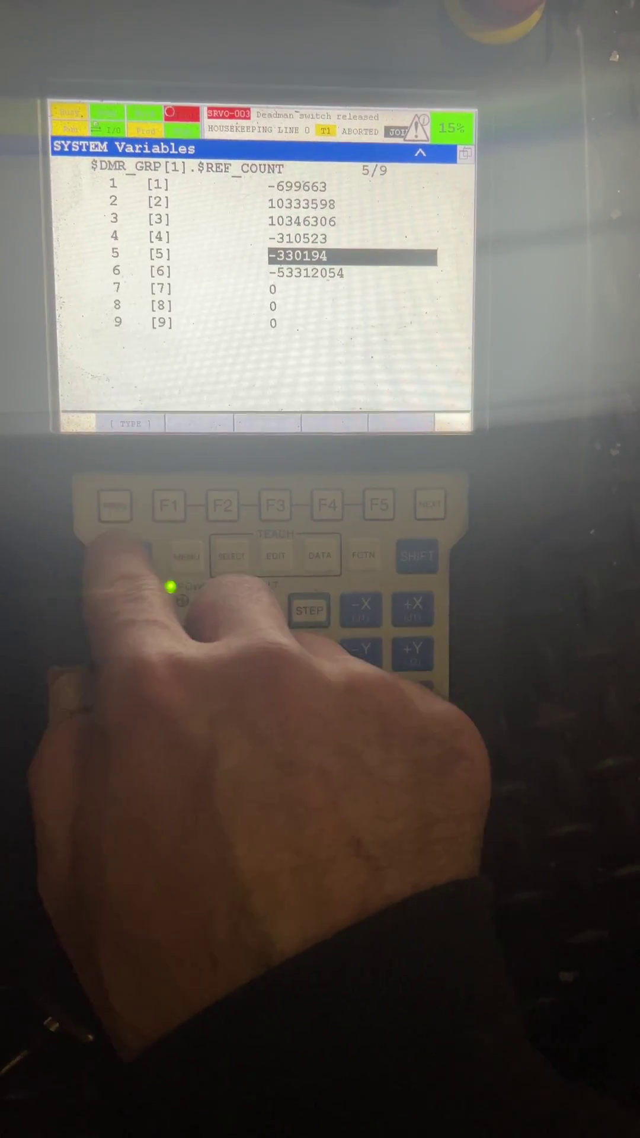
Step: Back in the $DMR_GRP[1] list, select the $REF_DONE entry, currently FALSE
key("Escape")
key("Up")
key("Up")
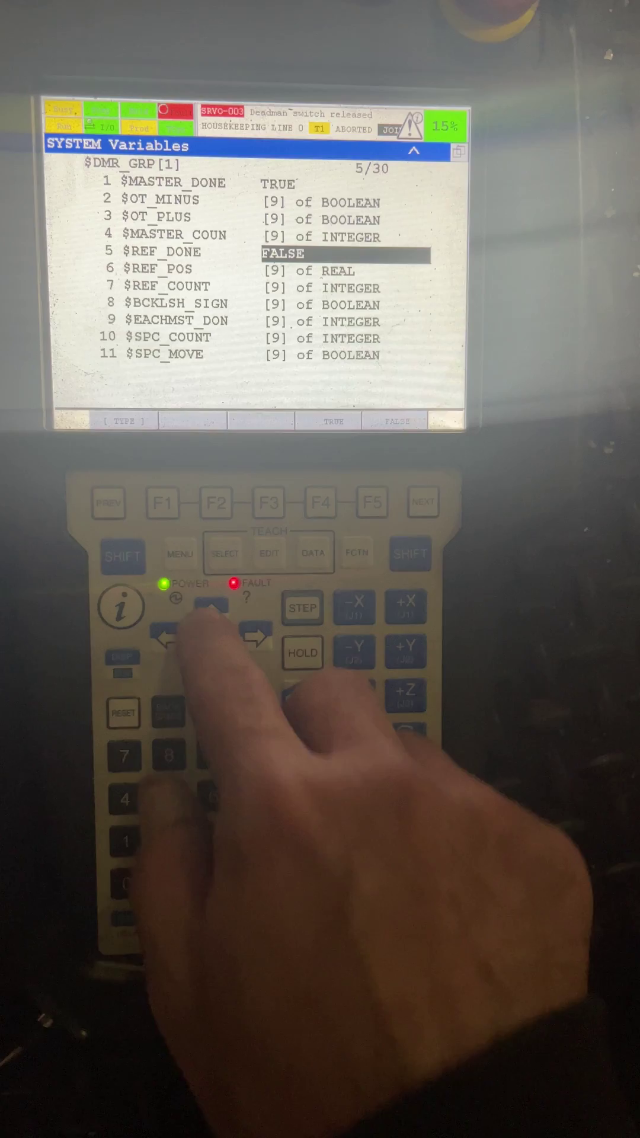